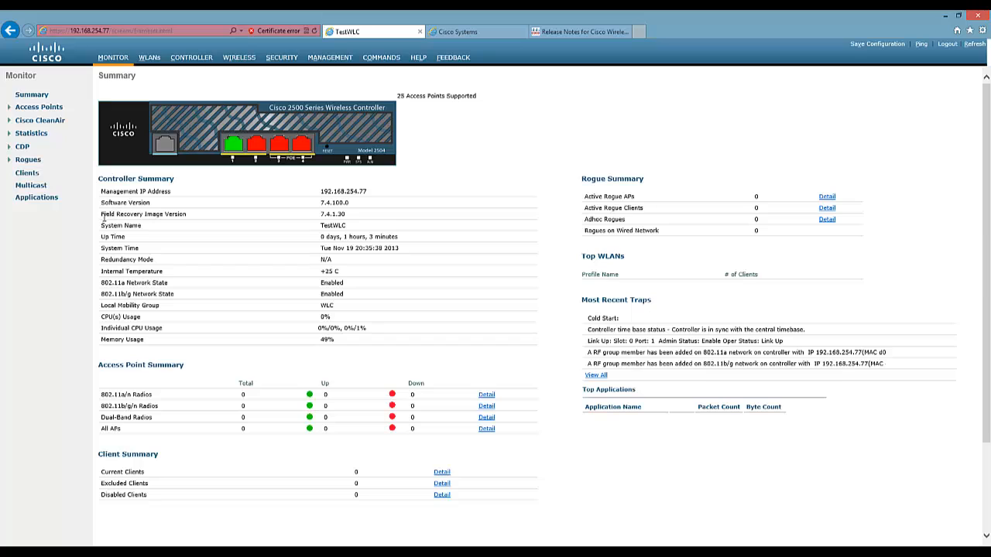
drag(102, 216, 198, 217)
click(109, 202)
drag(106, 203, 158, 205)
click(336, 198)
drag(350, 202, 205, 210)
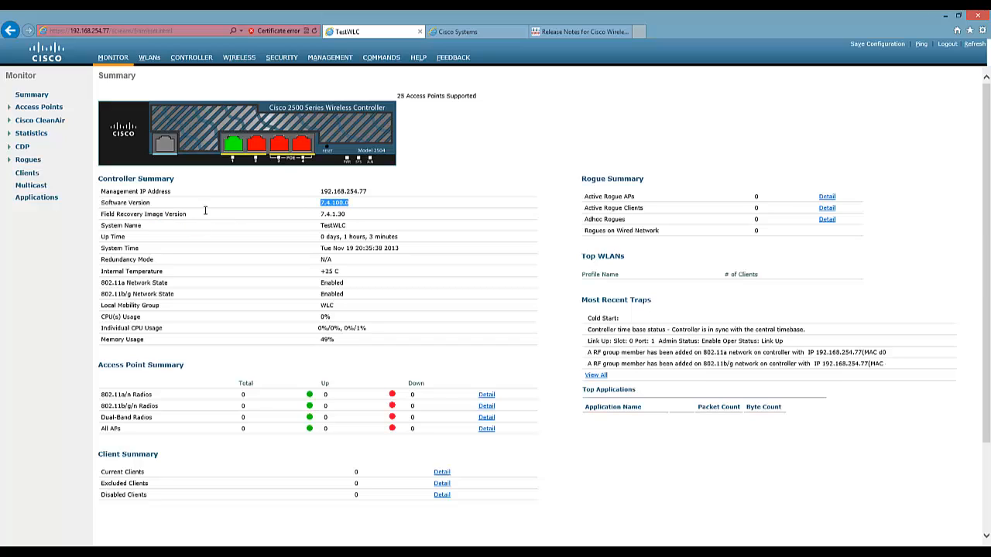
click(114, 218)
drag(101, 216, 369, 220)
click(369, 219)
Bring Tftpd64 forward, shift it left, and confirm it serves A:\TFTP-Root on 192.168.254.19.
key(alt+Tab)
drag(721, 139, 659, 155)
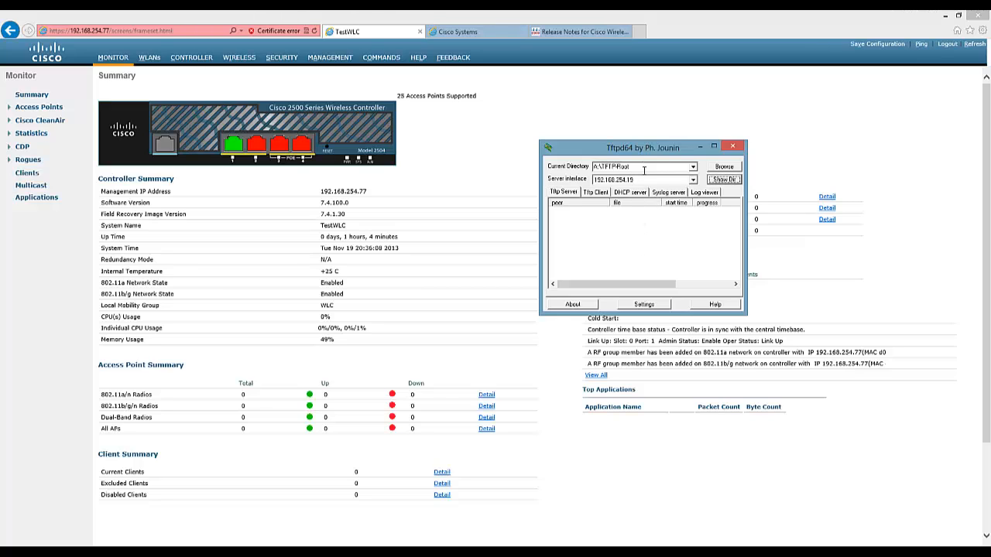
click(693, 181)
click(694, 182)
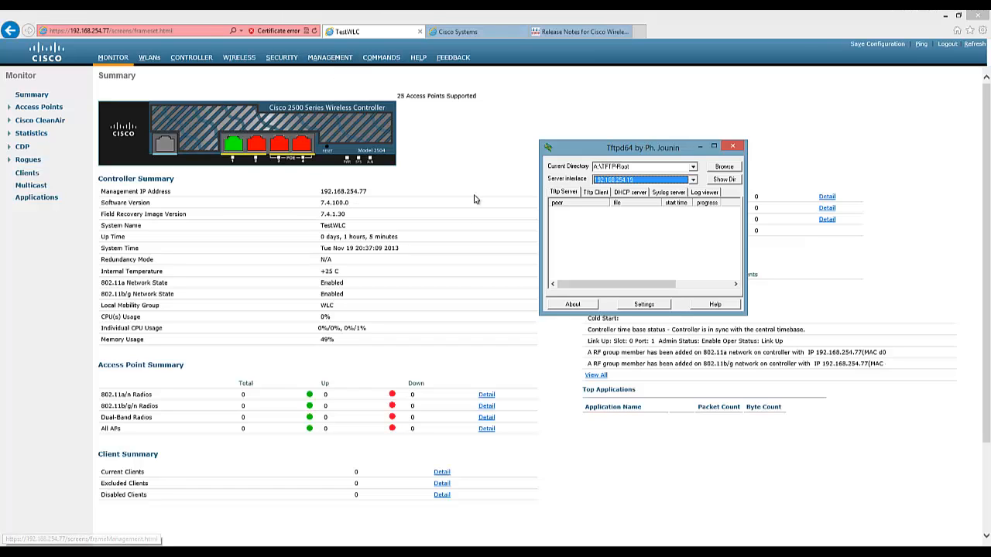
Return to the controller GUI and open the Commands page for downloading a file over TFTP.
click(437, 149)
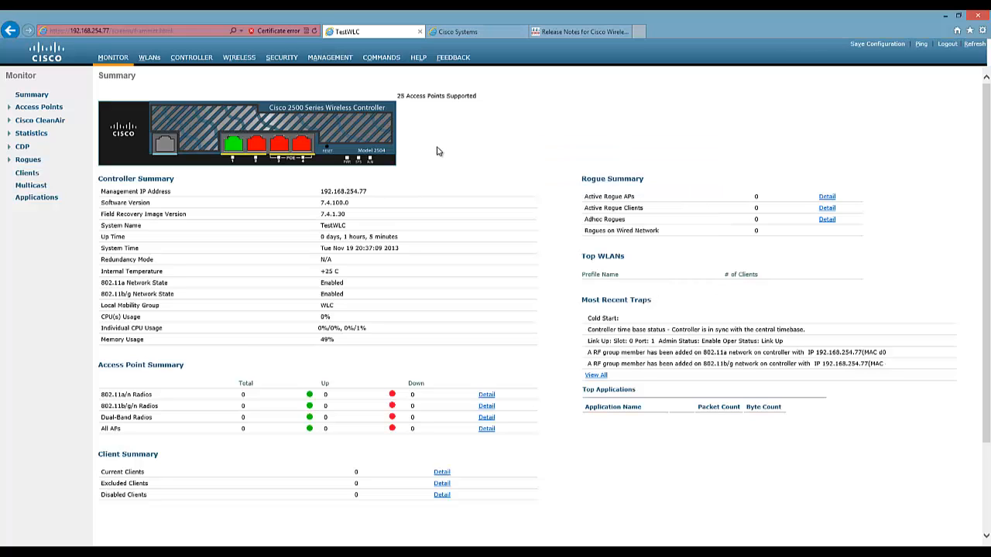
click(387, 62)
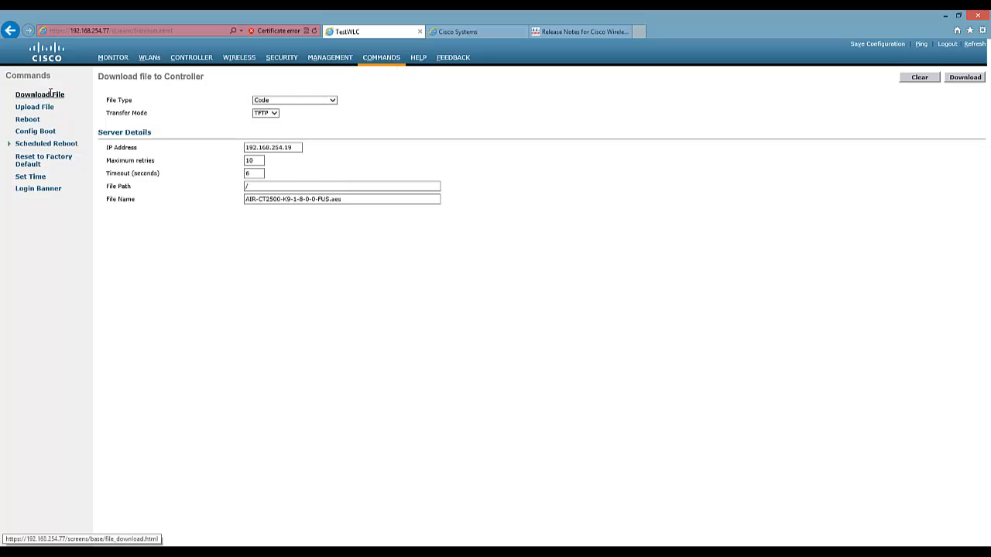
drag(97, 77, 152, 78)
click(204, 78)
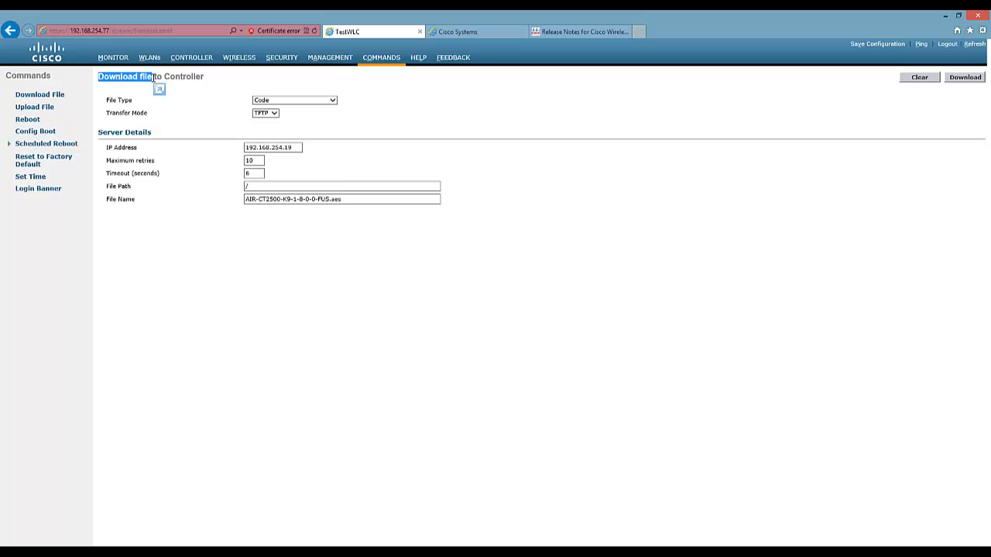
click(157, 78)
drag(98, 77, 164, 78)
click(208, 80)
click(45, 111)
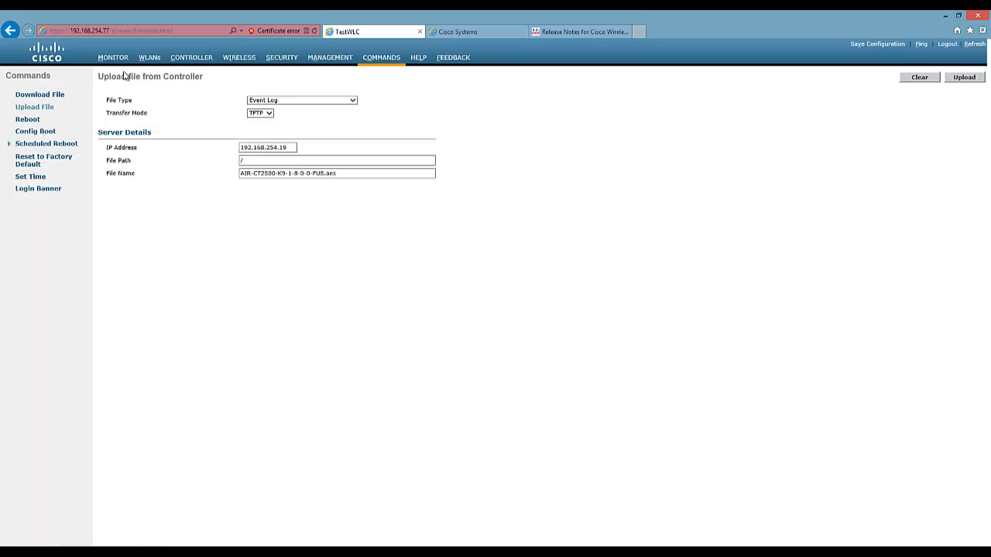
drag(126, 76, 195, 80)
click(161, 91)
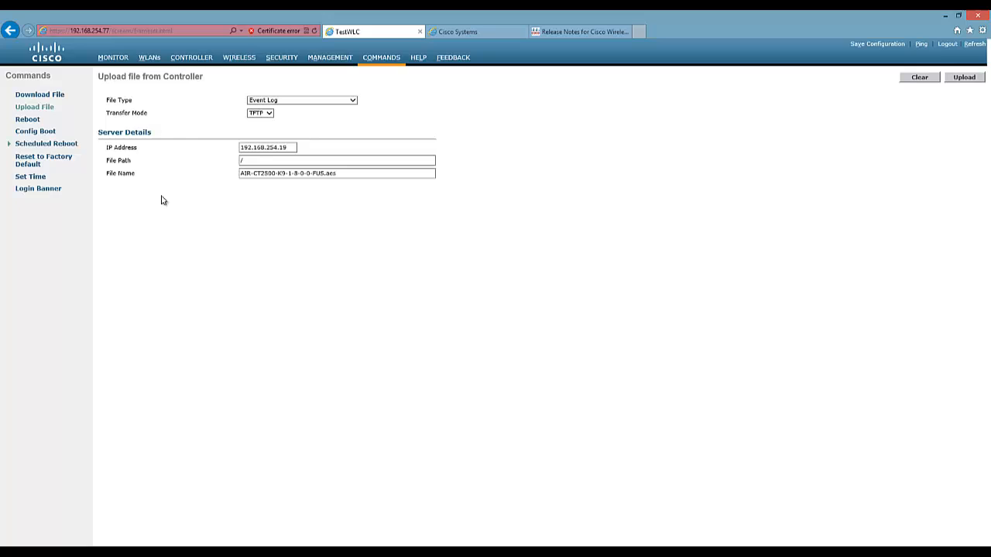
click(50, 108)
mouse_move(109, 76)
mouse_down()
mouse_move(210, 84)
mouse_move(104, 83)
mouse_up()
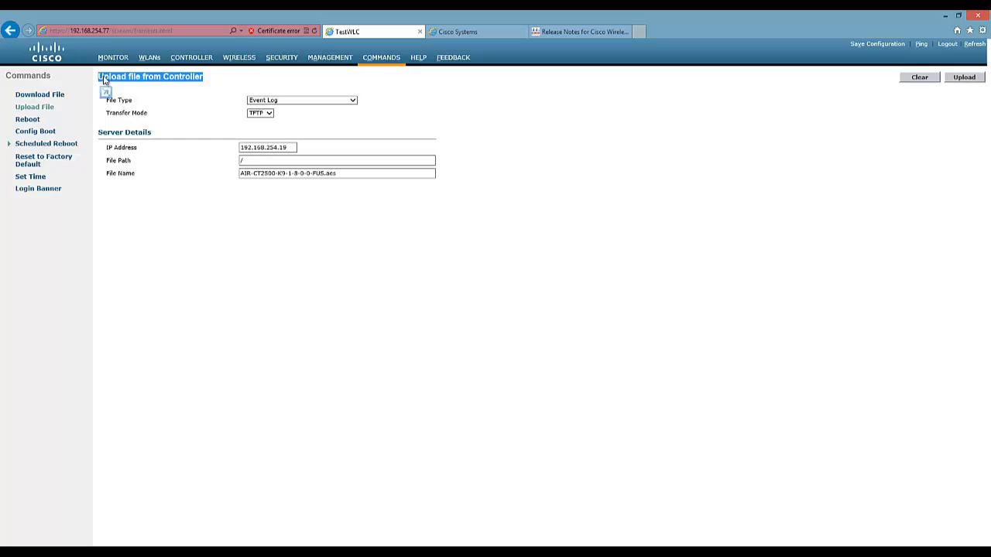
click(106, 91)
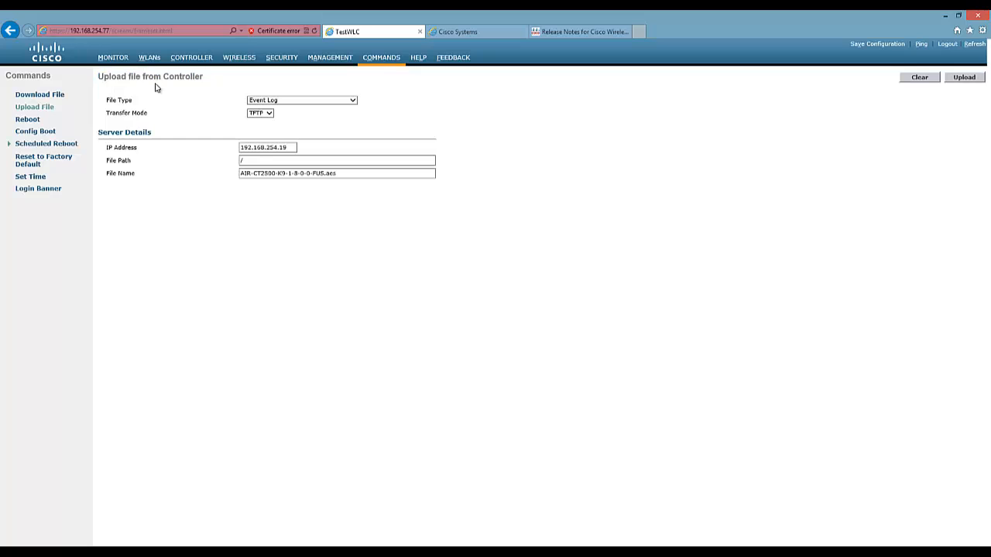
click(283, 102)
click(279, 92)
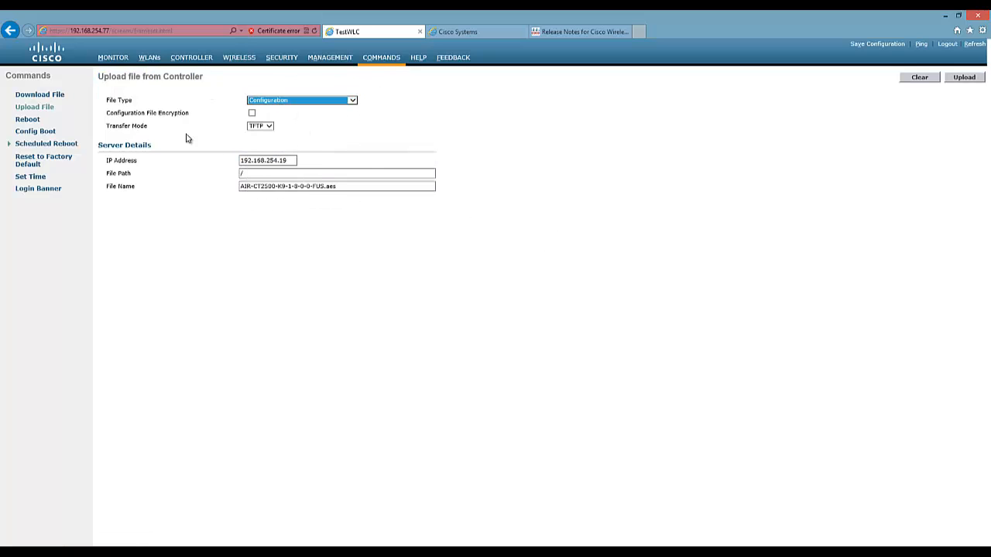
click(44, 97)
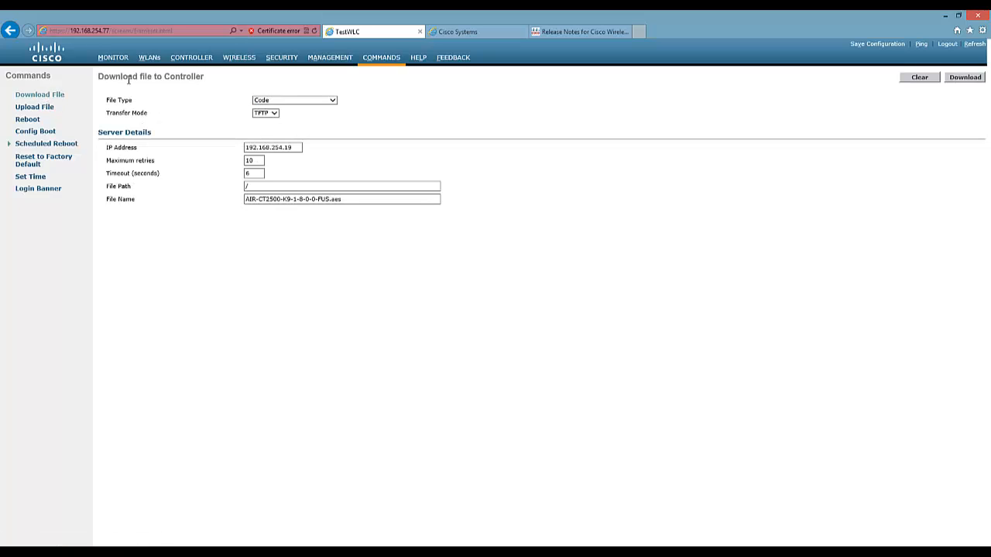
Check the download form's TFTP server IP 192.168.254.19 and File Path / fields.
drag(124, 82, 200, 88)
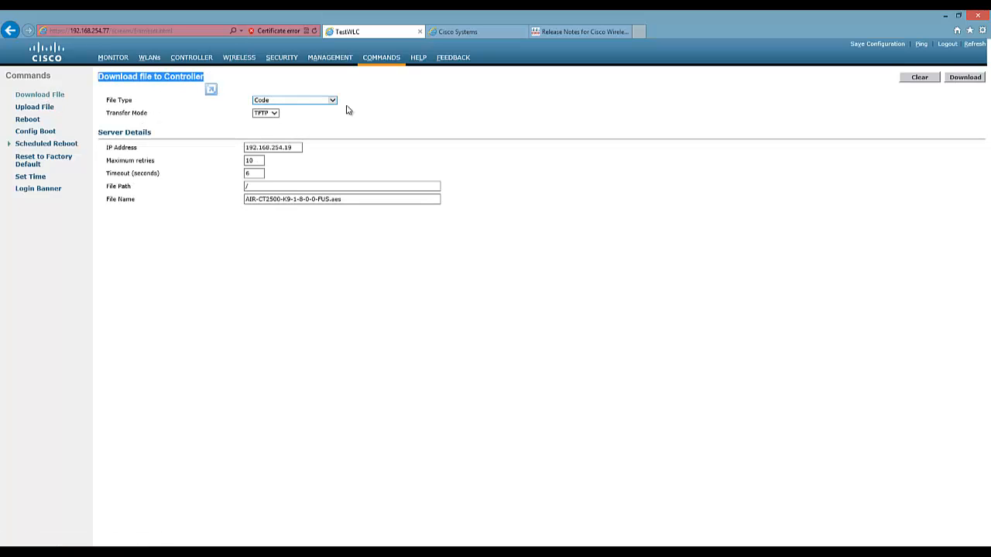
click(395, 123)
click(251, 147)
drag(252, 147, 299, 148)
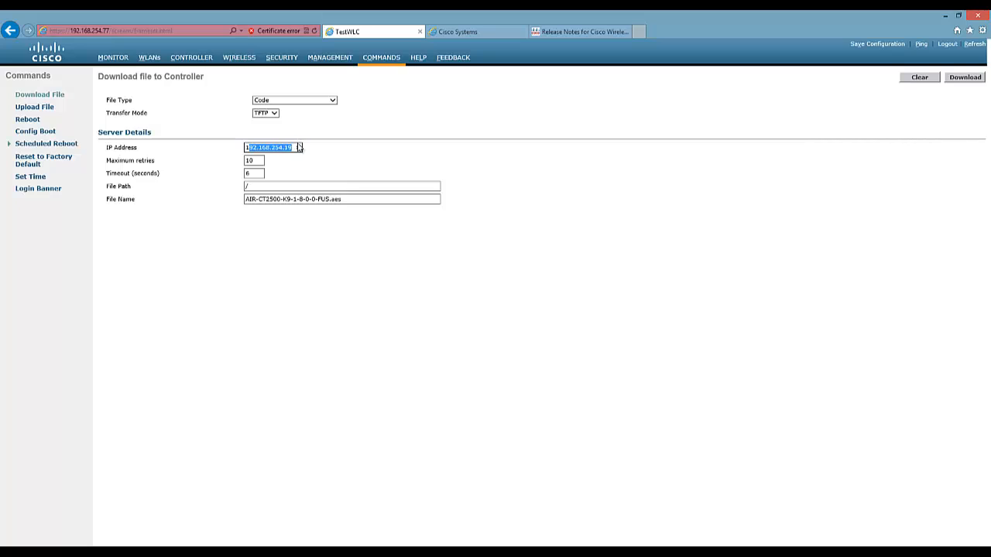
click(362, 171)
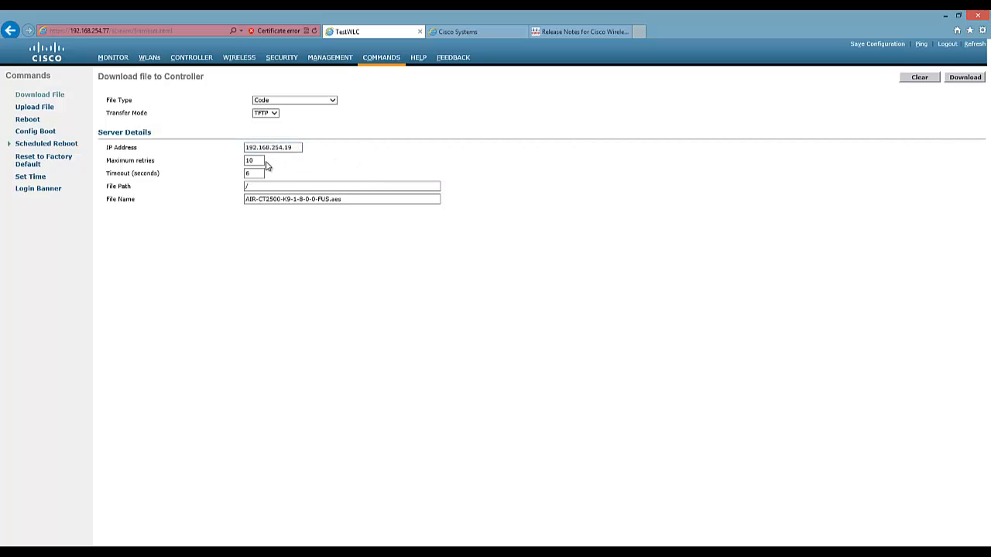
click(263, 185)
click(259, 186)
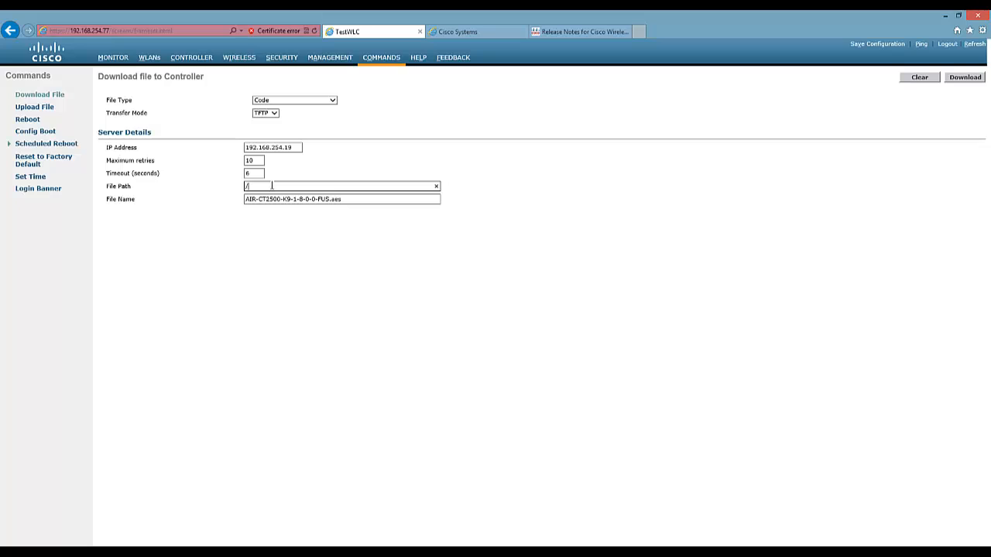
click(207, 226)
Clear the old File Name entry and open a File Explorer window.
click(354, 199)
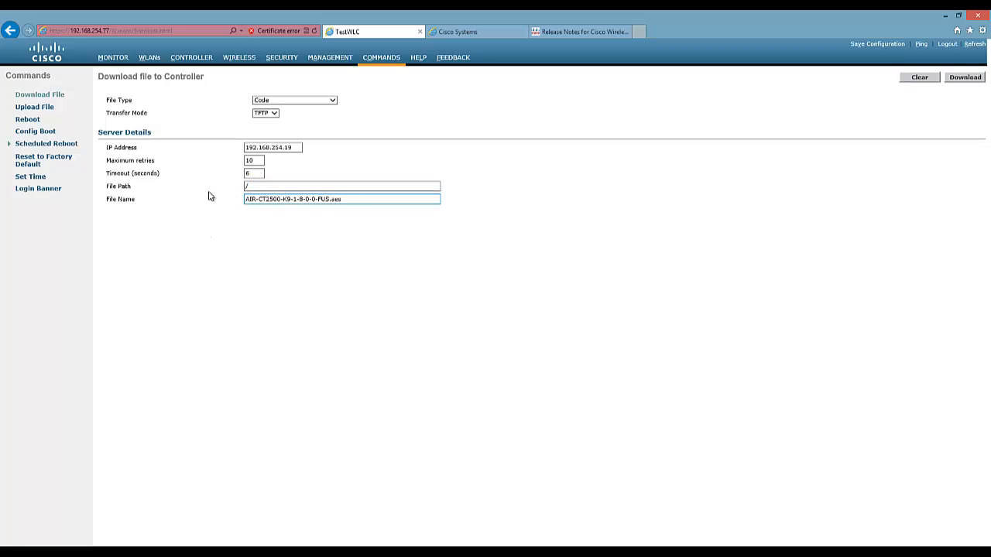
key(ctrl+a)
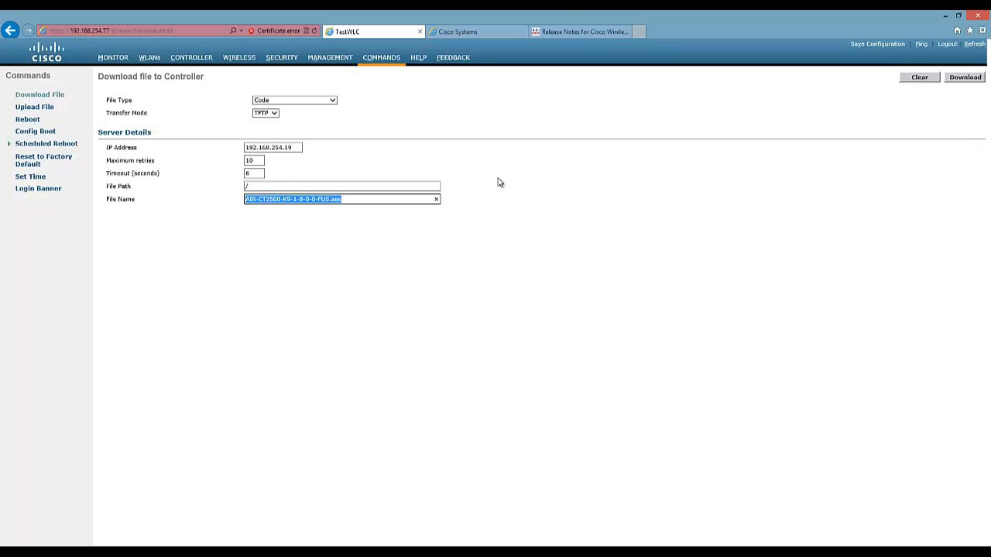
key(BackSpace)
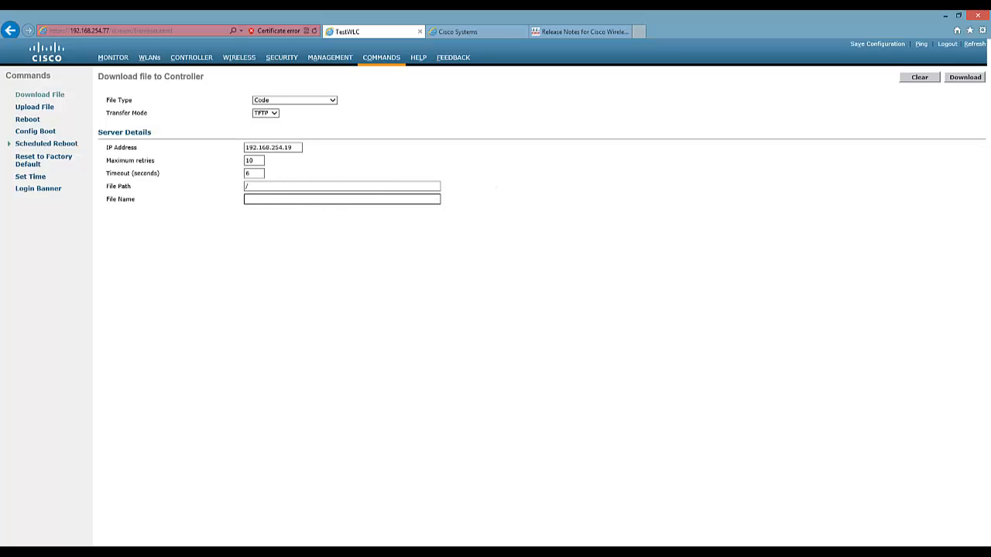
key(super+e)
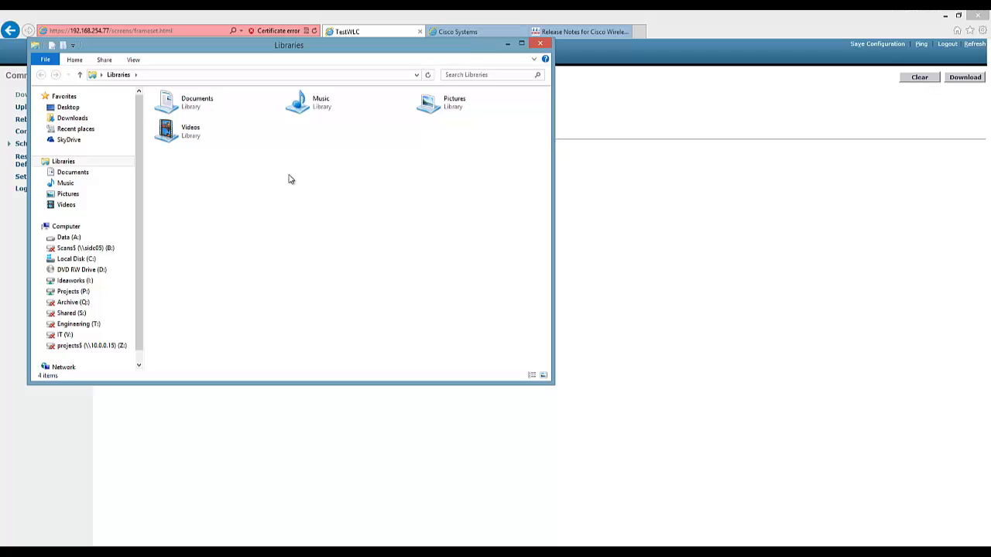
Open A:\TFTP-Root sorted newest first and put AIR-CT2500-K9-7-5-102-0.aes's name into edit mode.
click(69, 237)
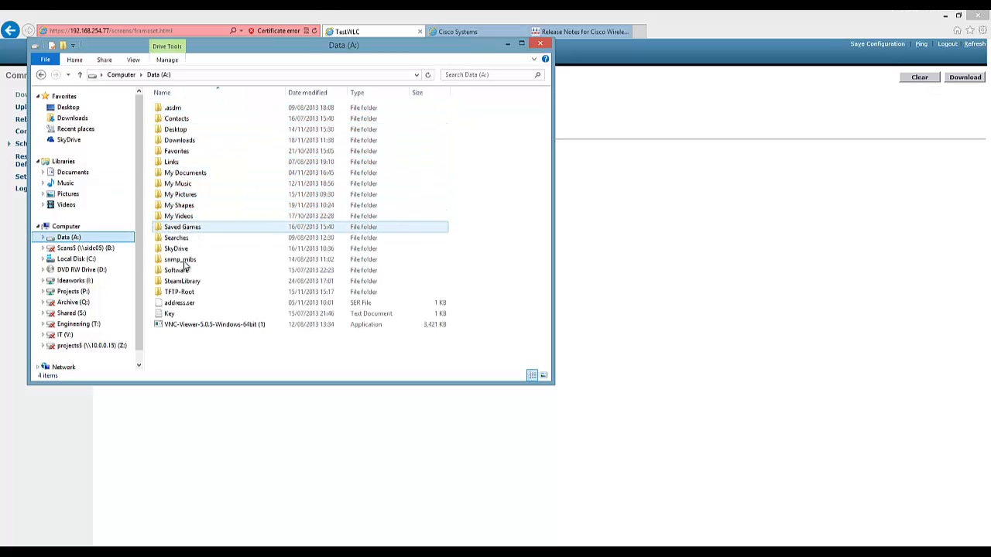
double_click(188, 293)
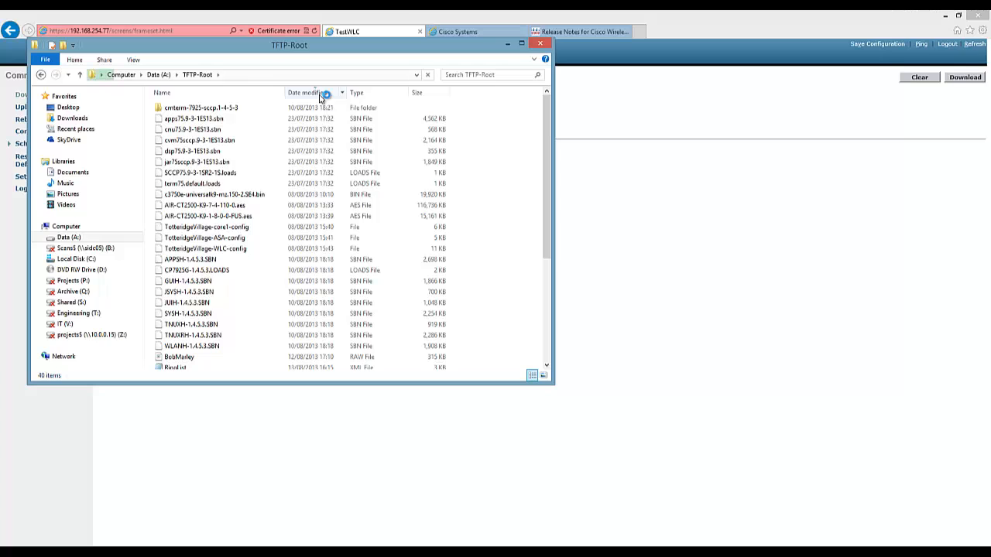
click(318, 94)
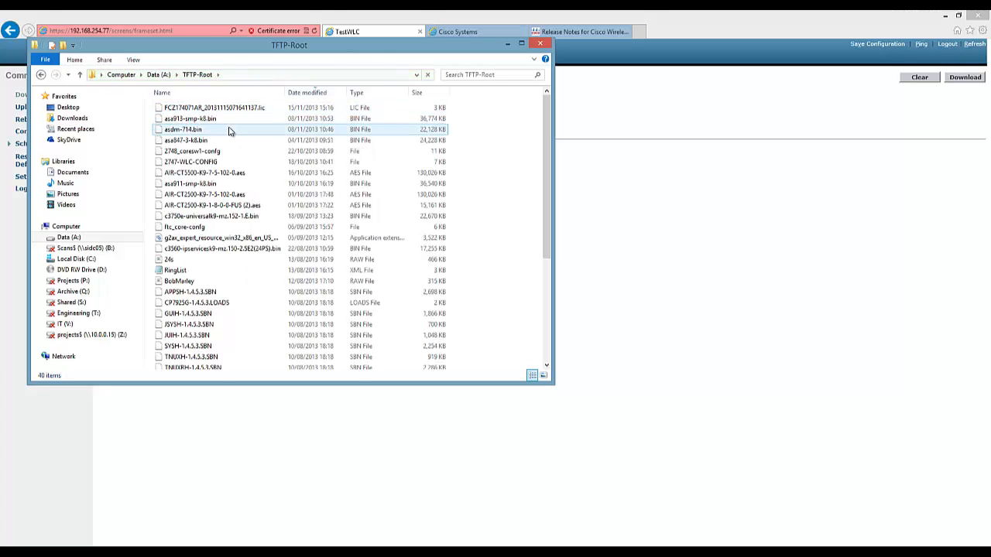
click(240, 199)
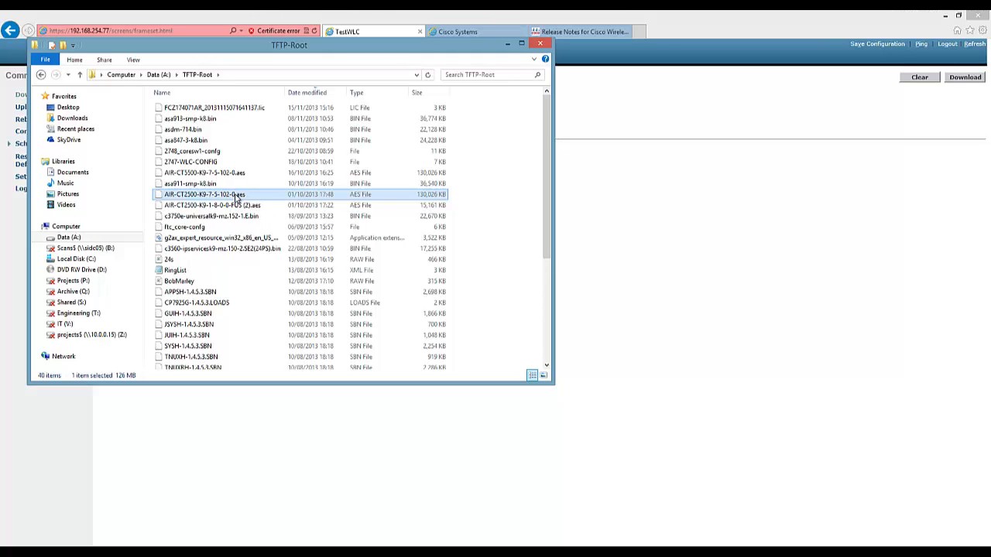
click(236, 198)
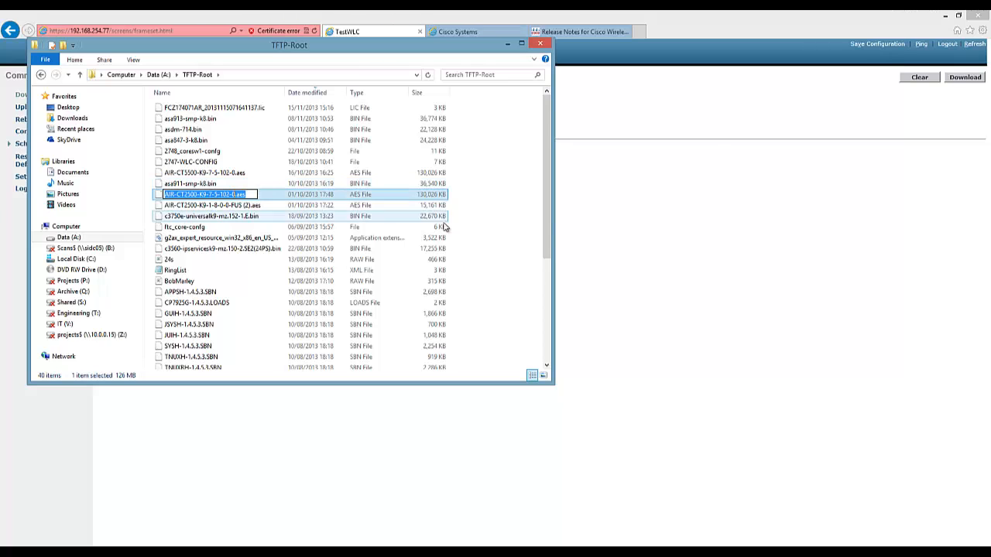
Paste AIR-CT2500-K9-7-5-102-0.aes as the File Name and confirm the code download.
click(664, 202)
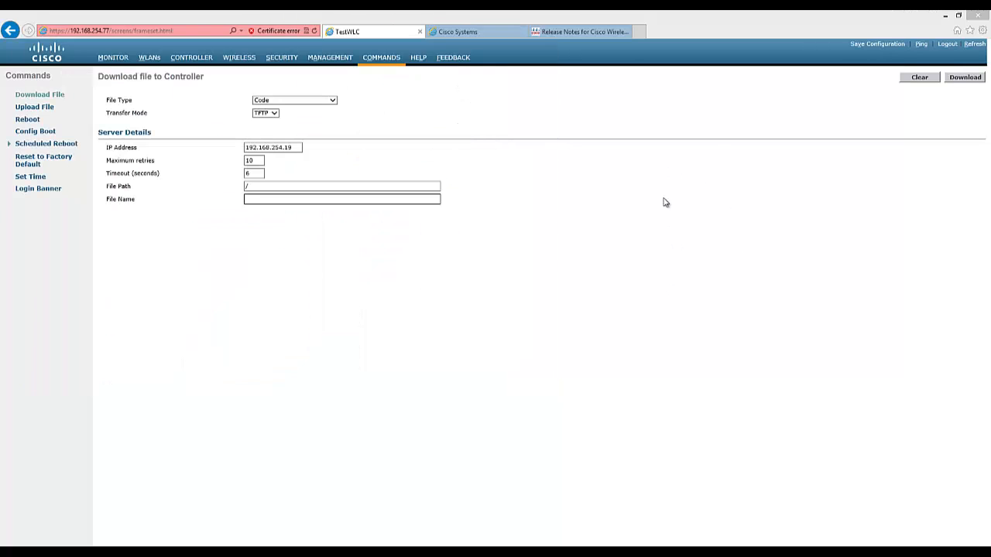
click(275, 202)
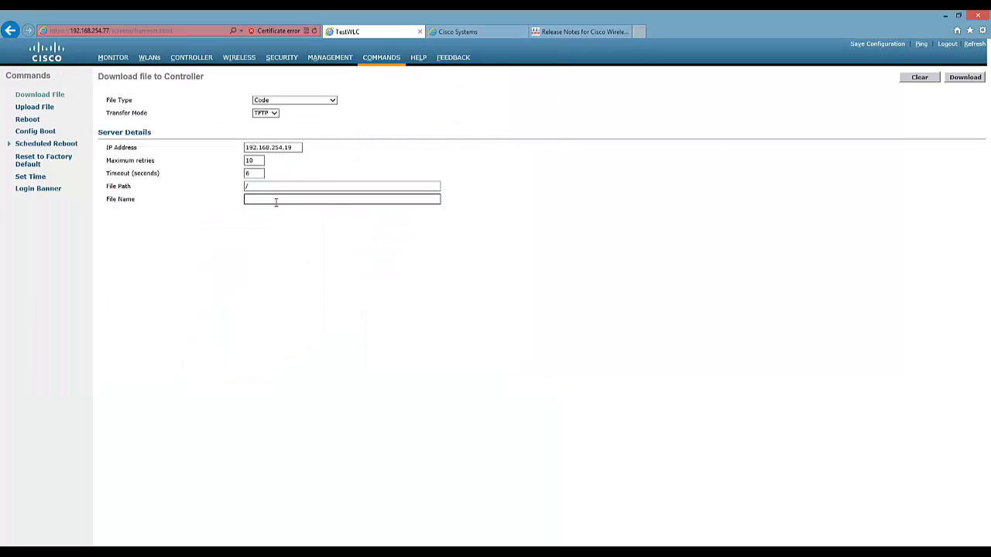
text(AIR-CT2500-K9-7-5-102-0.aes)
mouse_move(215, 551)
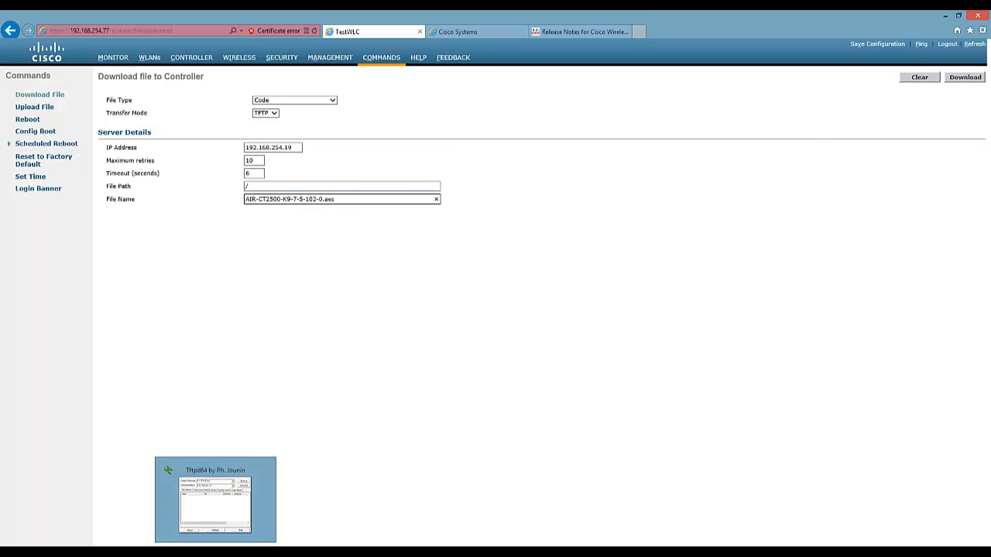
click(962, 78)
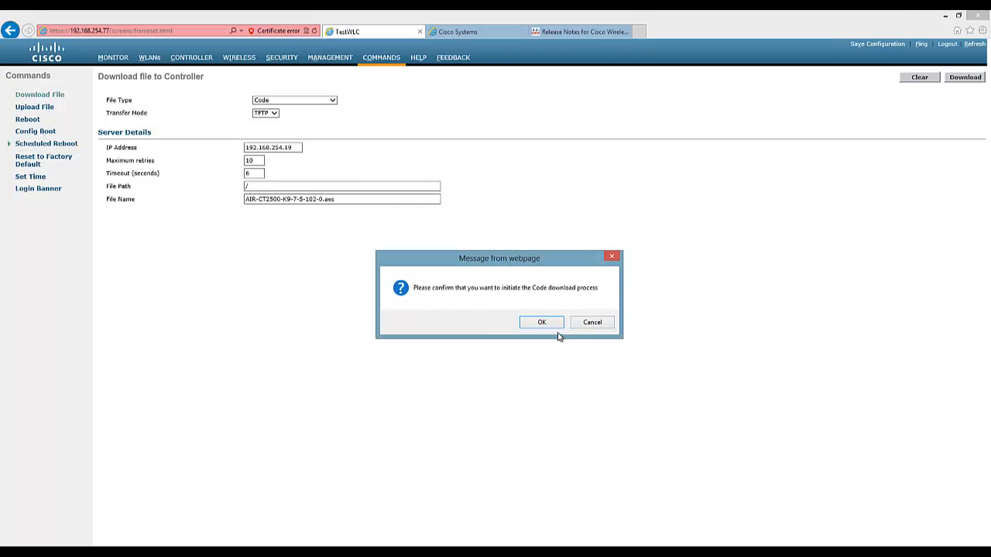
click(541, 323)
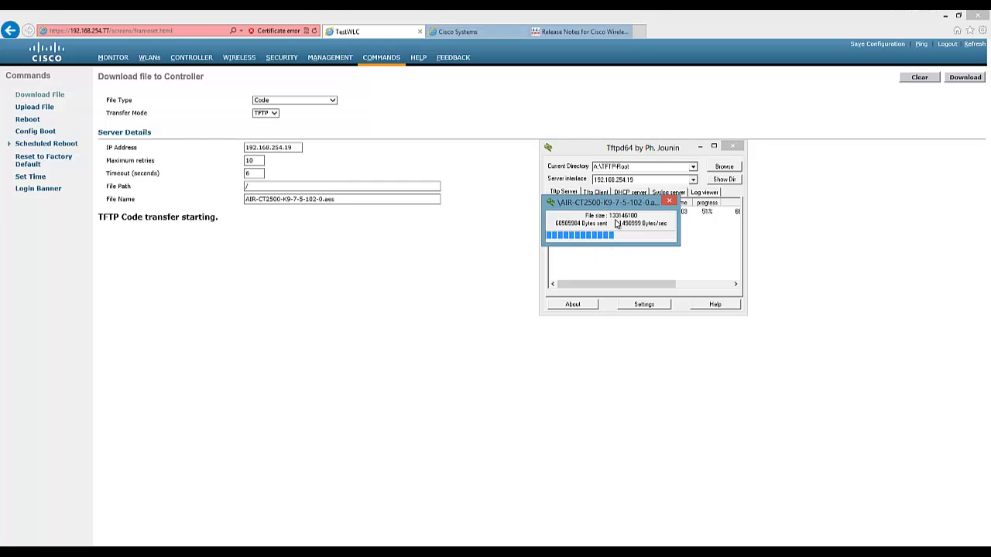
Move the Tftpd64 transfer progress window aside while the firmware image finishes sending.
drag(607, 205, 632, 234)
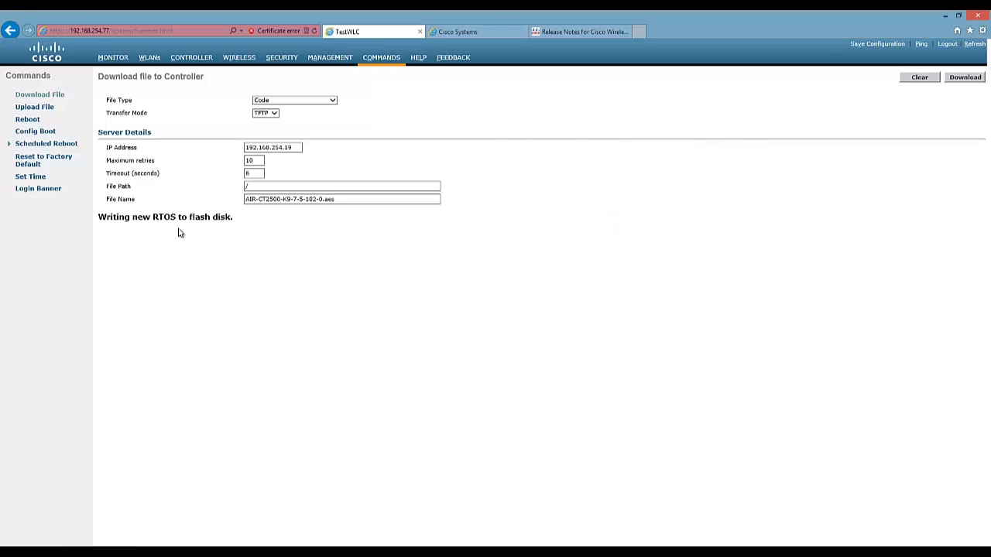
Highlight the status message about writing the new RTOS to flash disk.
drag(100, 217, 261, 225)
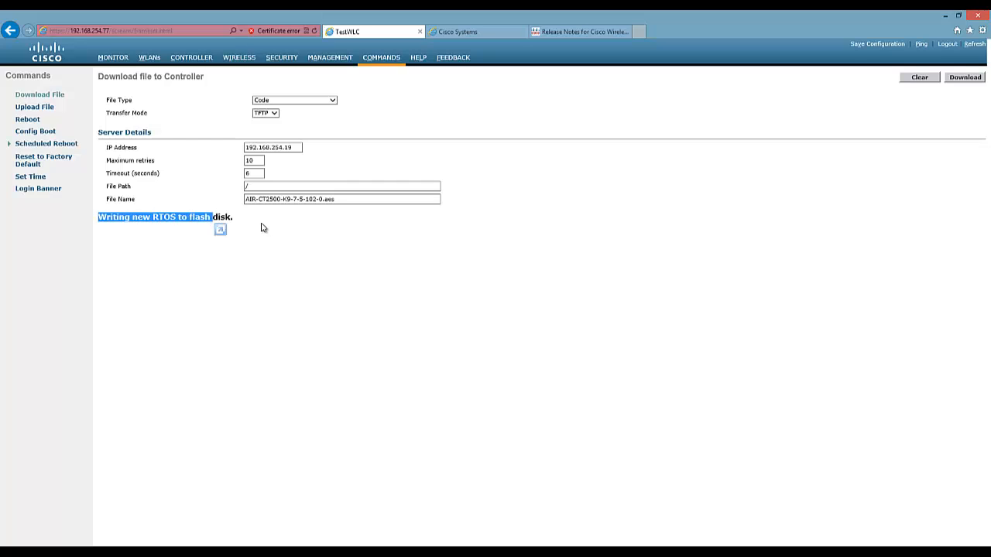
click(262, 226)
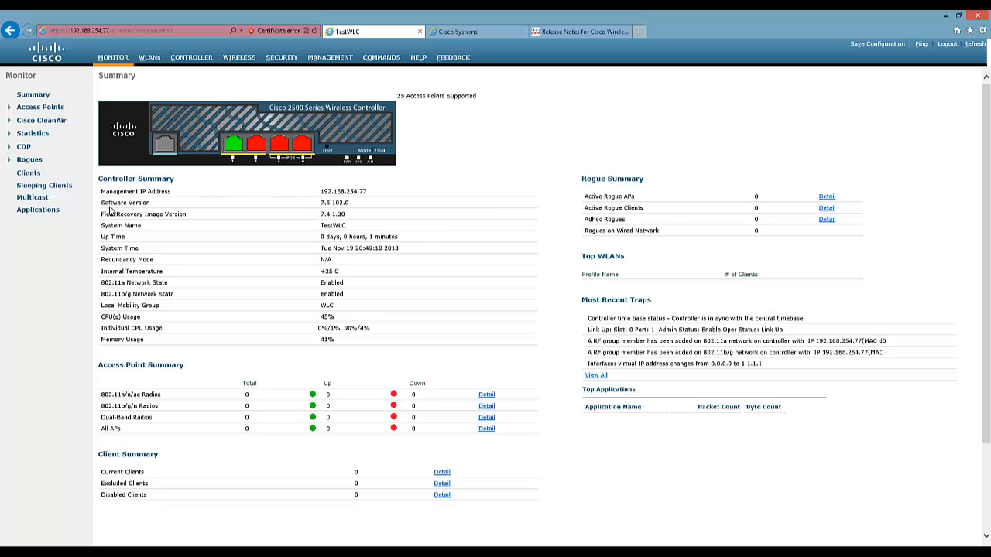
Highlight the Software Version row showing 7.5.102.0, then launch PuTTY from the taskbar.
drag(109, 203, 261, 207)
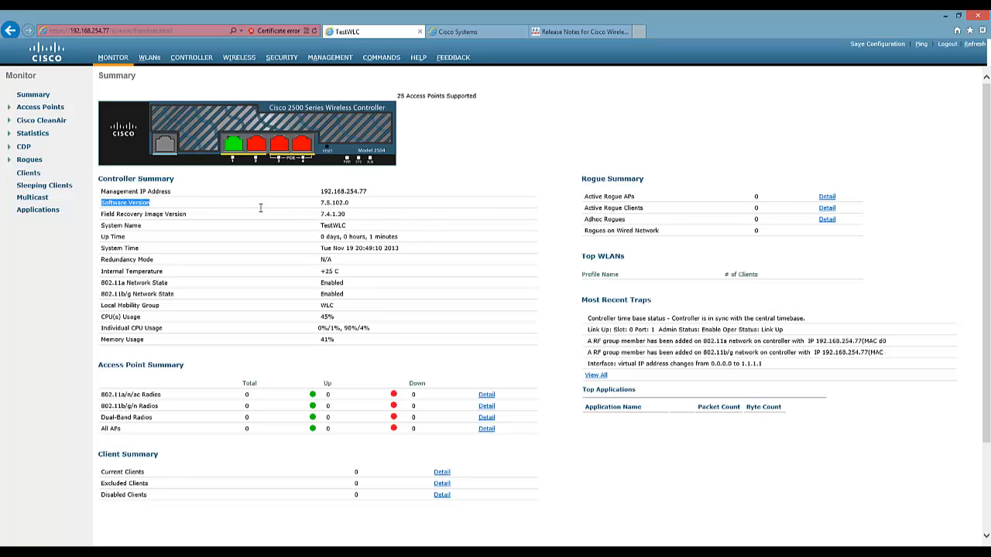
click(378, 207)
click(125, 553)
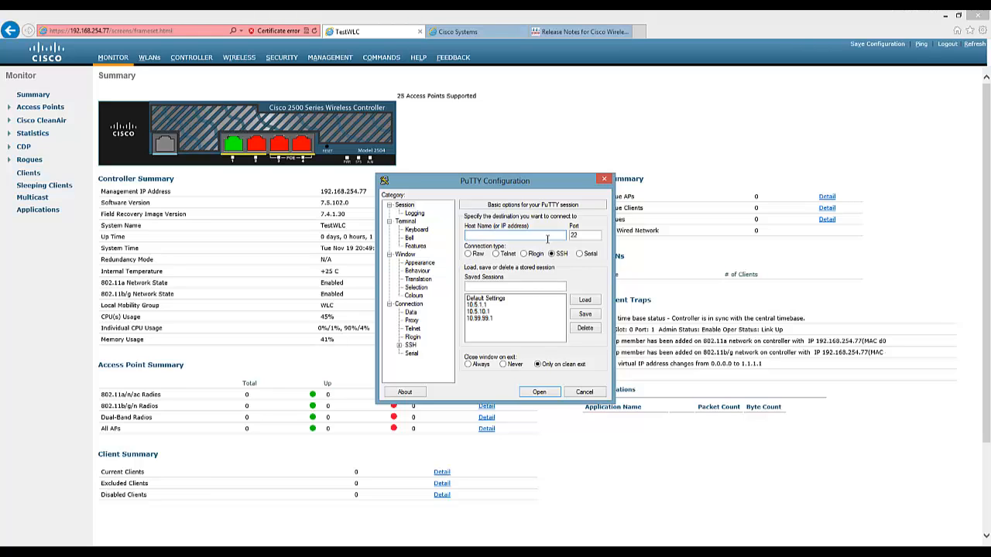
SSH to 192.168.254.77, log in as admin with the password, and snap PuTTY left.
text(192.168.254.77)
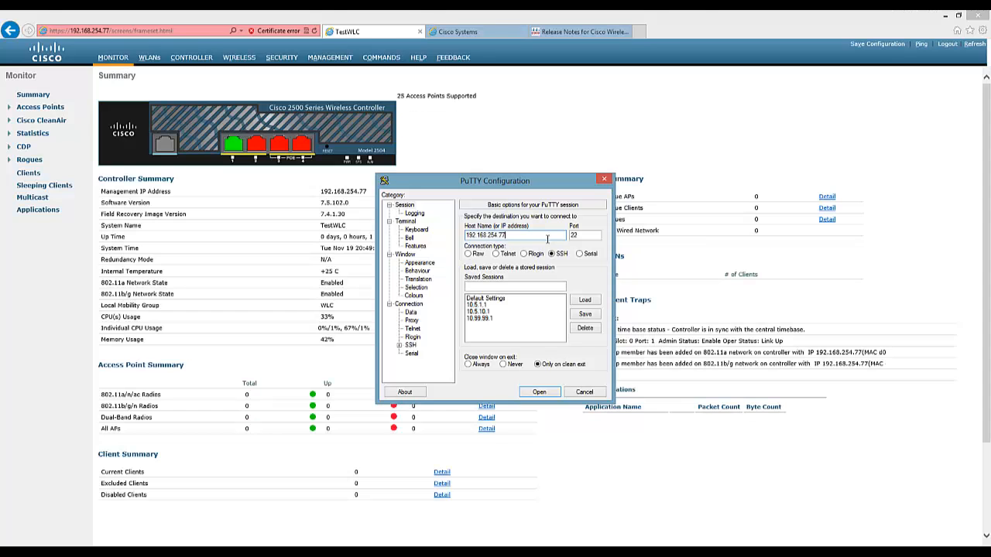
key(Return)
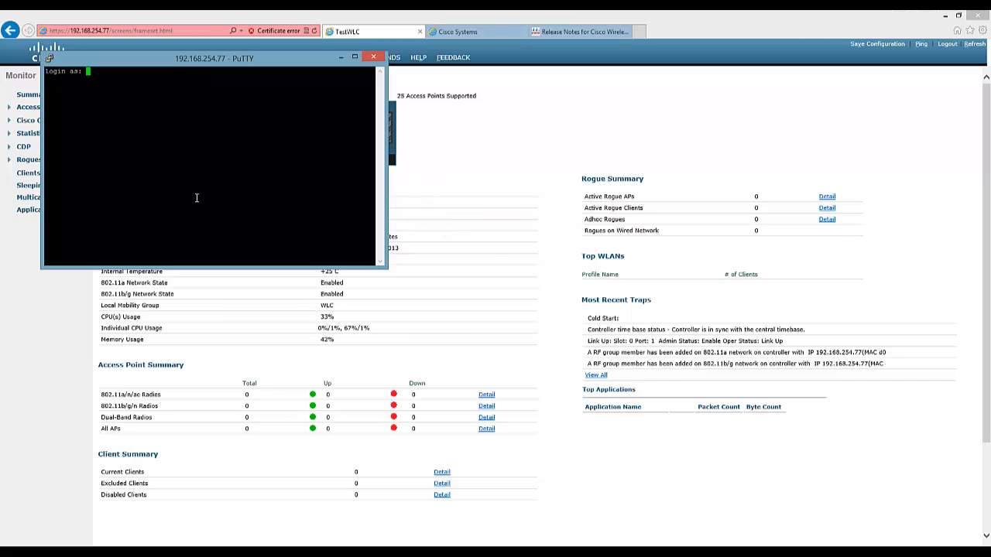
text(admin)
key(Return)
text(admin)
key(Return)
text(*)
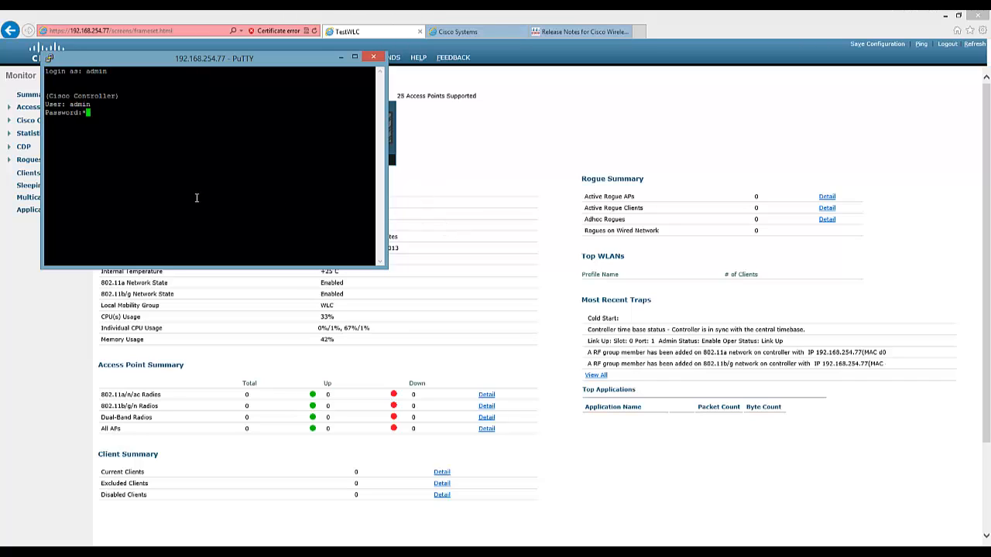
text(**********)
key(Return)
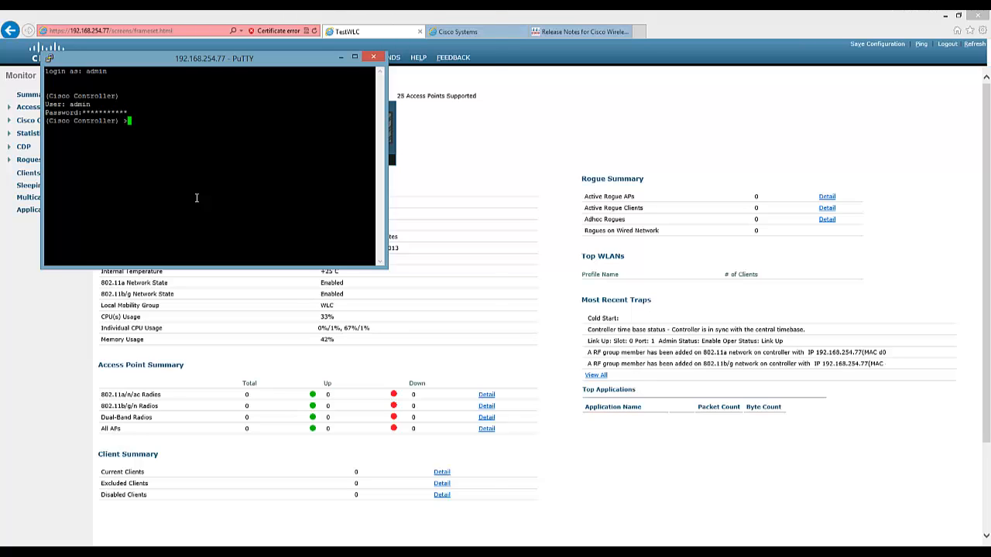
key(super+Left)
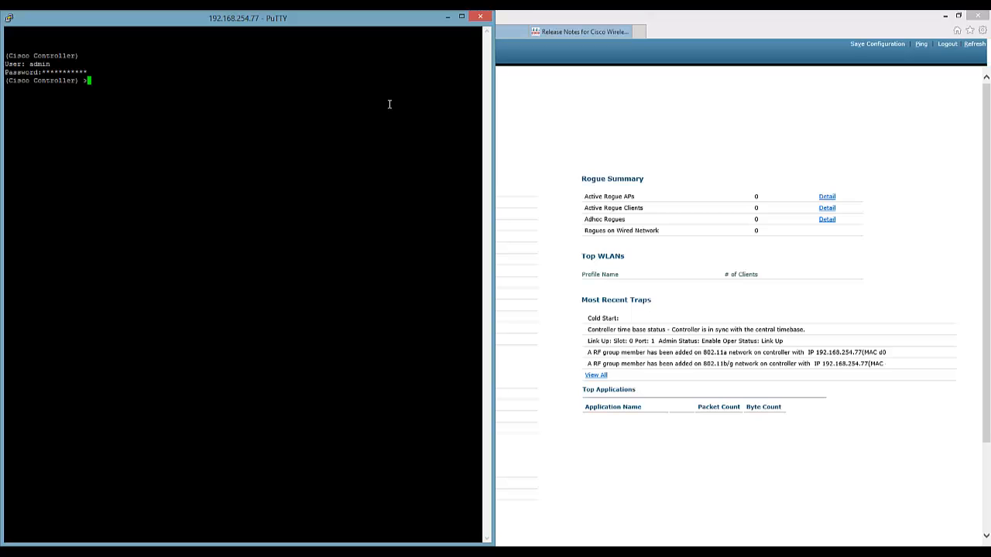
Set the transfer download server IP to 192.168.254.77 and the download path to /.
text(transfer ?)
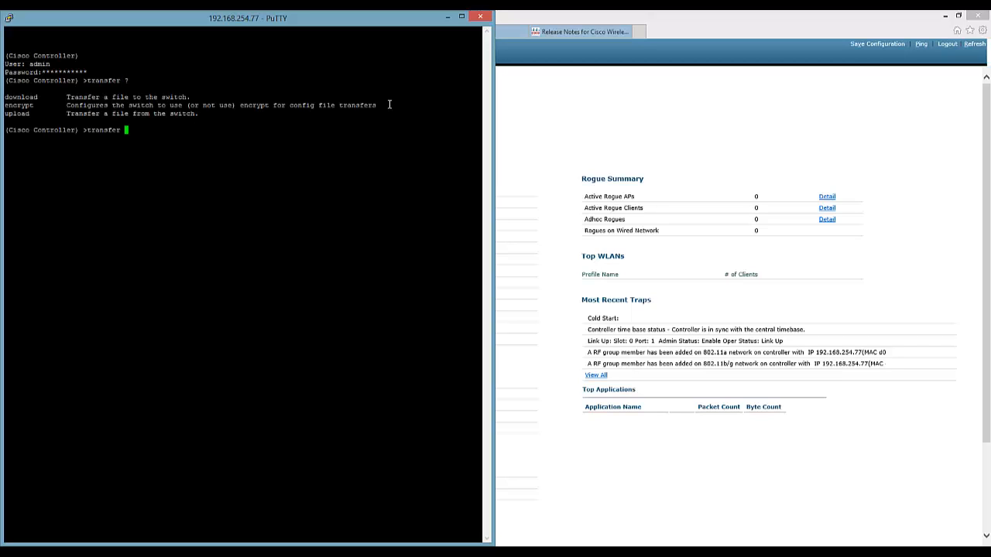
text(download ?)
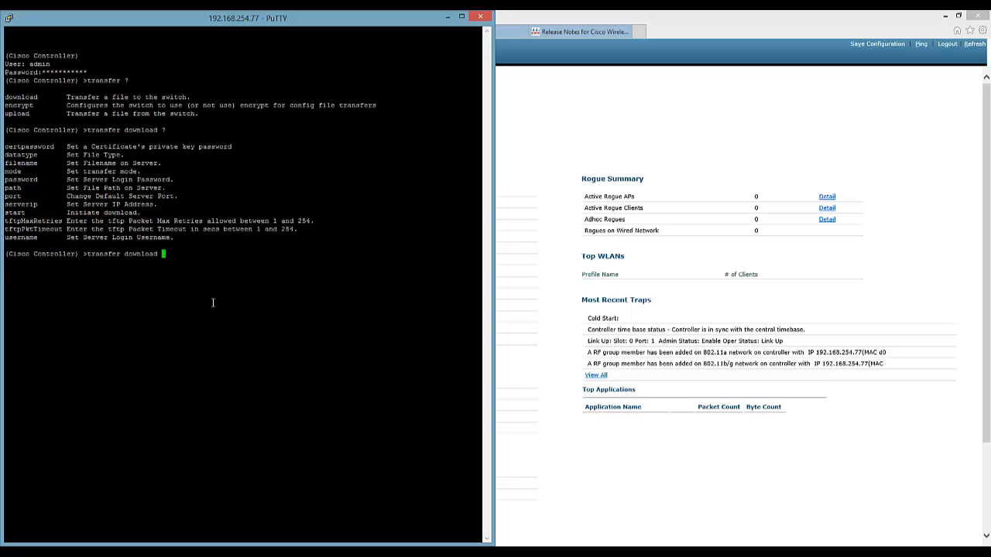
text(serverip 192.168.254.77)
key(Return)
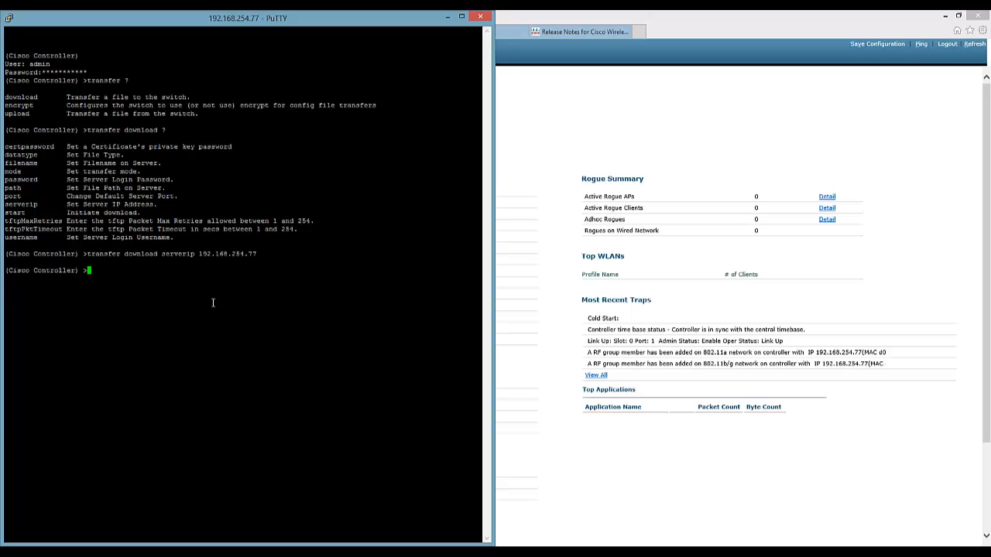
text(transfer path /)
key(Return)
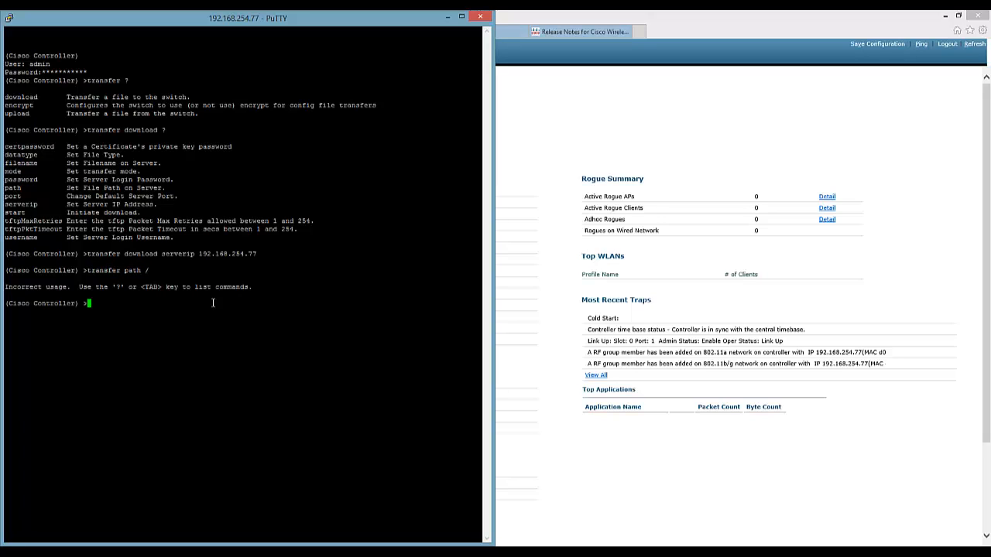
text(transfer download path /)
key(Return)
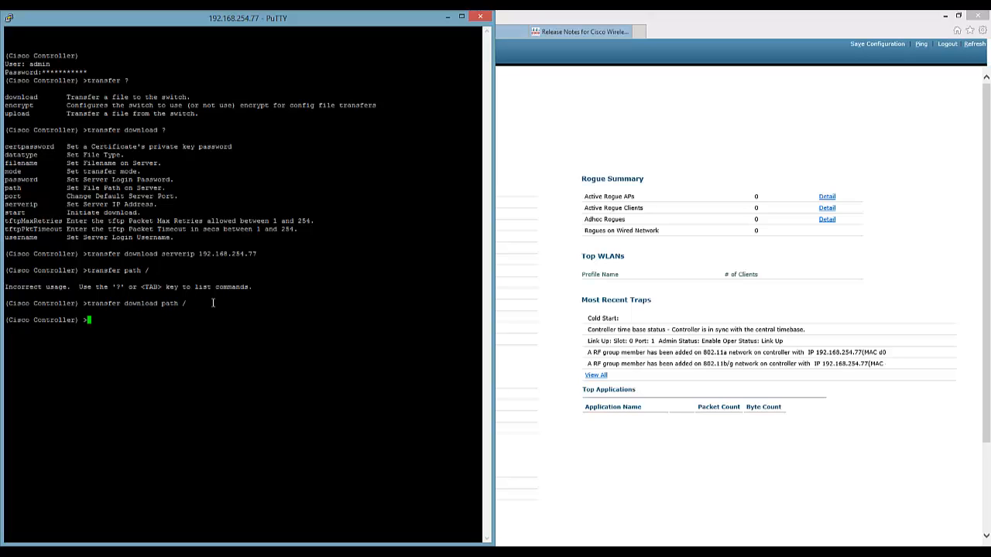
Set filename AIR-CT2500-K9-7-5-102-0.aes and datatype code, then type transfer download start.
text(transfer download)
text( fa)
text(lename)
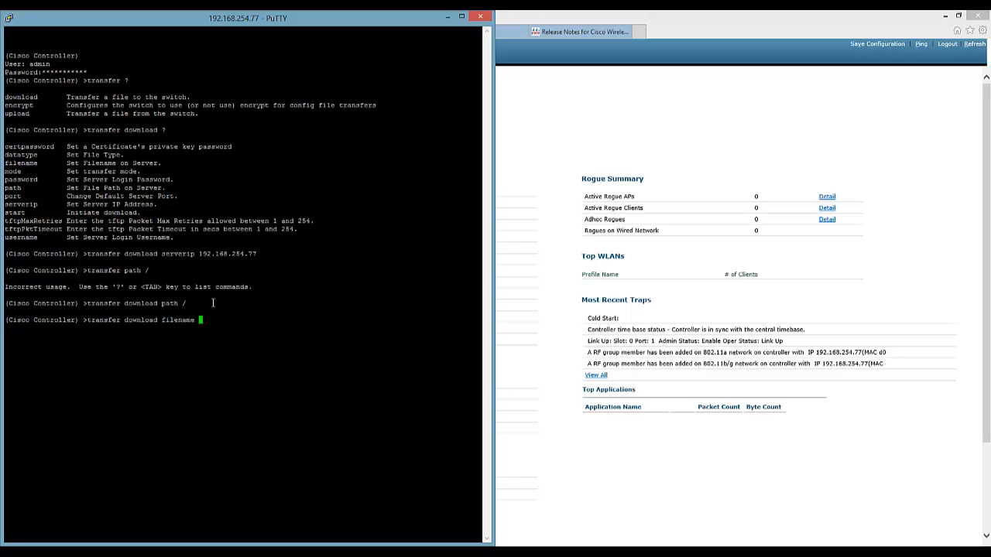
right_click(238, 322)
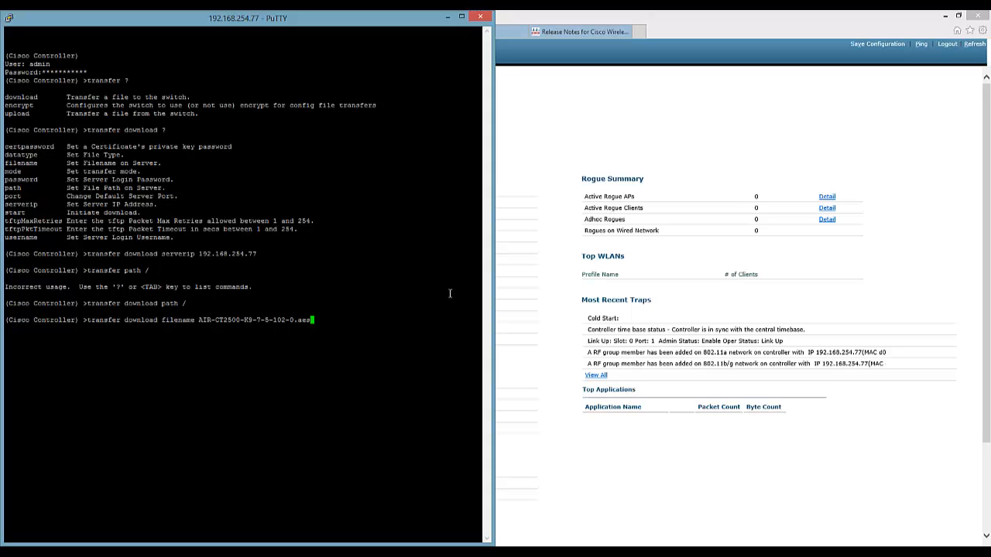
key(Return)
text(transfer down)
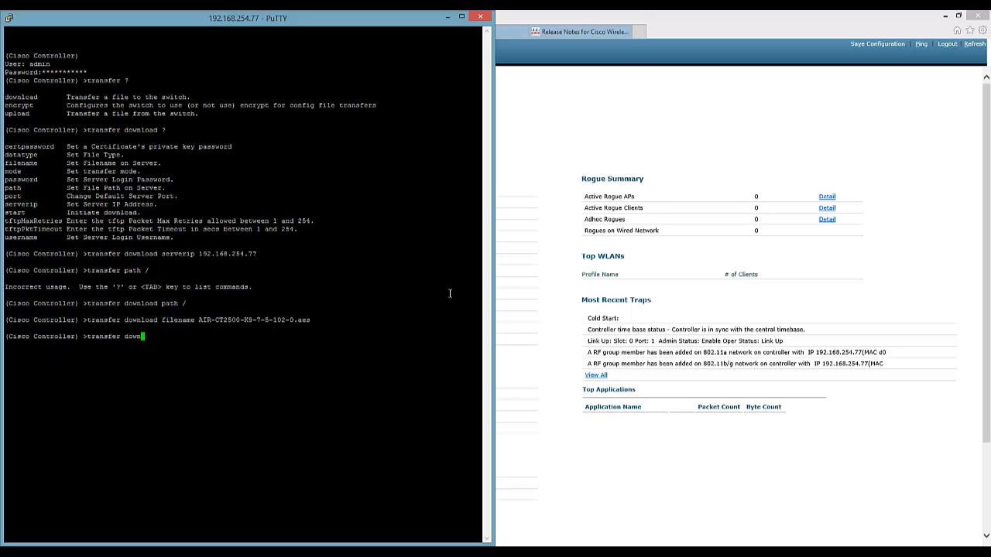
text(load datatype code)
key(Return)
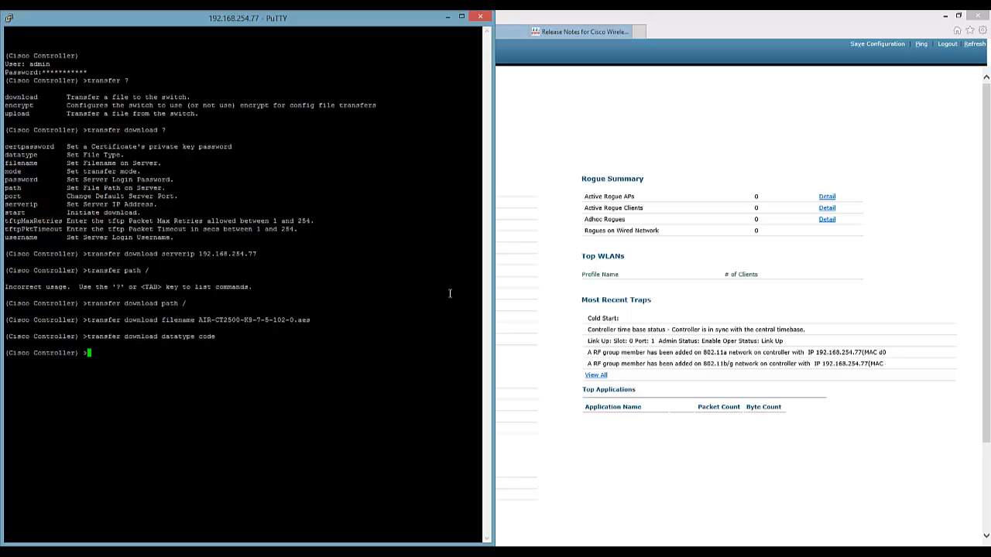
text(transfer download start)
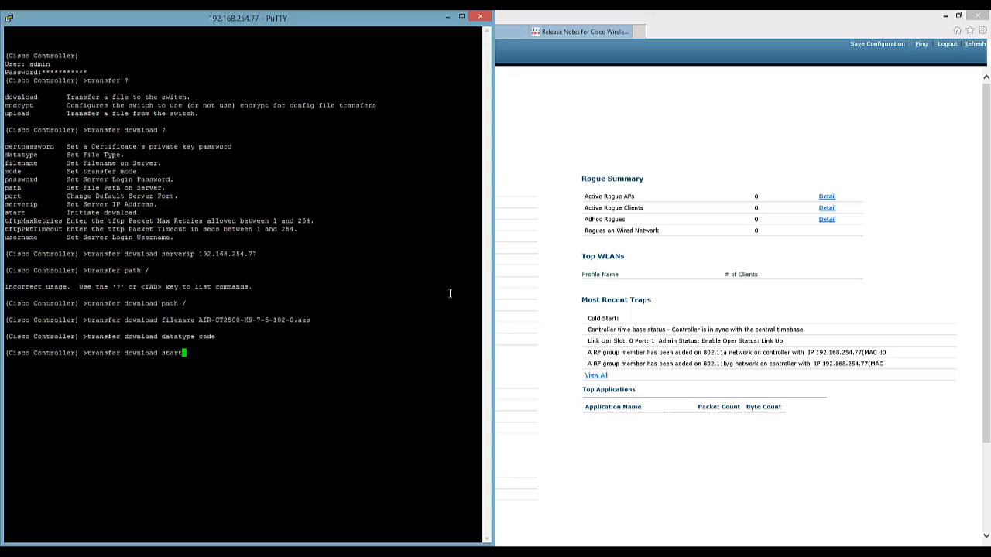